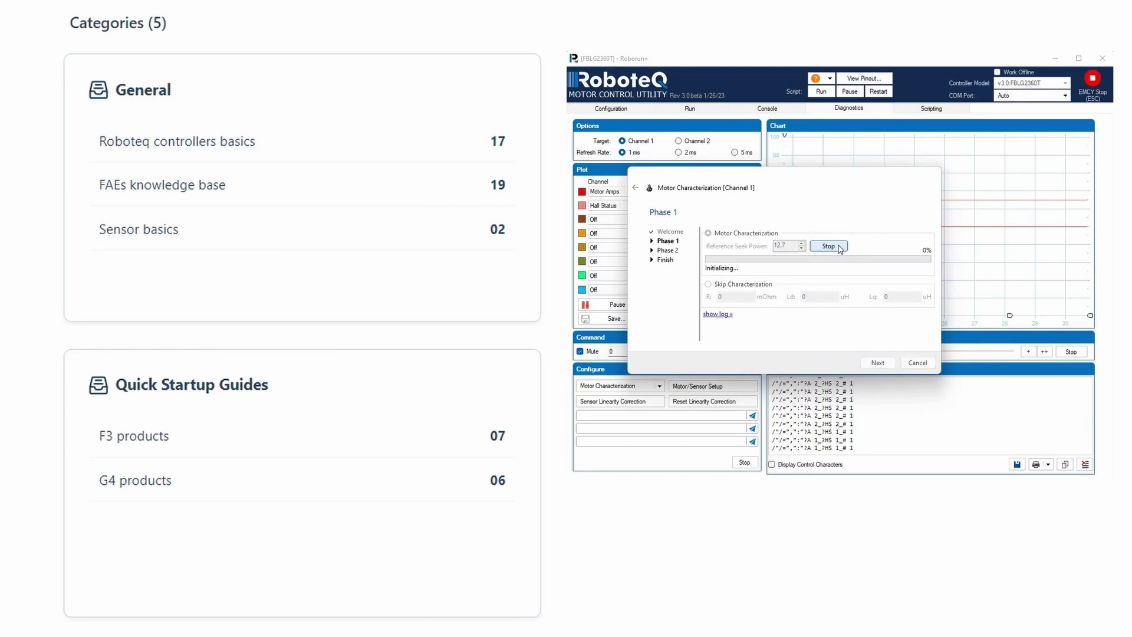
Step: Reveal the channel 1 characterization log showing Rs 104 mOhm, Ld 830 uH and Lq 853 uH
left_click(722, 314)
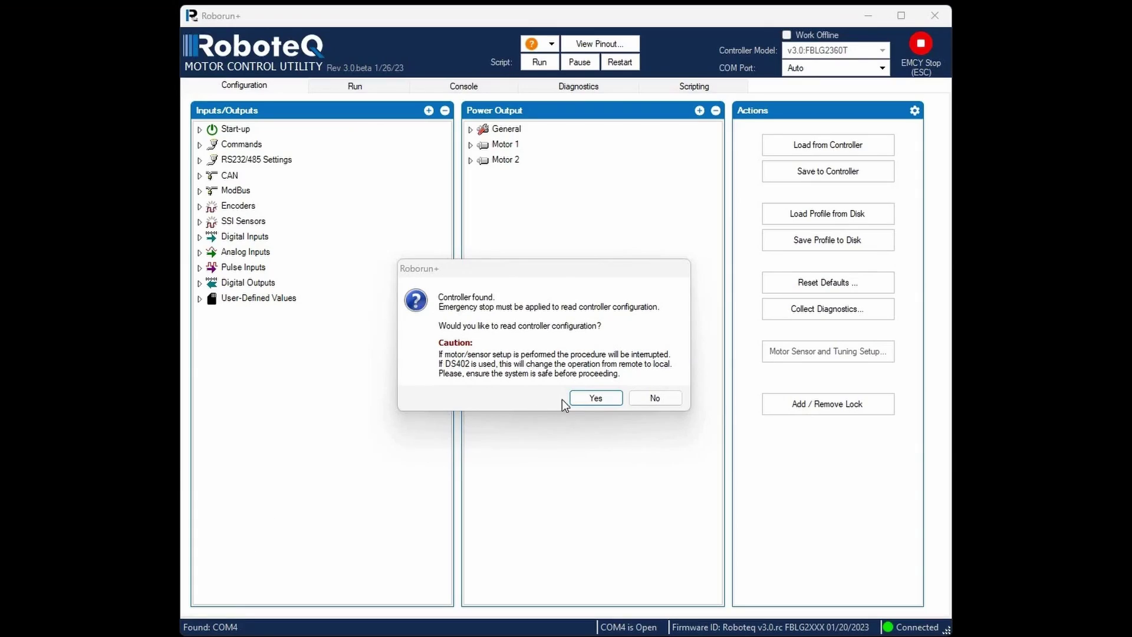
Step: Read the configuration from the controller on COM4 and expand Motor 1's settings
left_click(581, 398)
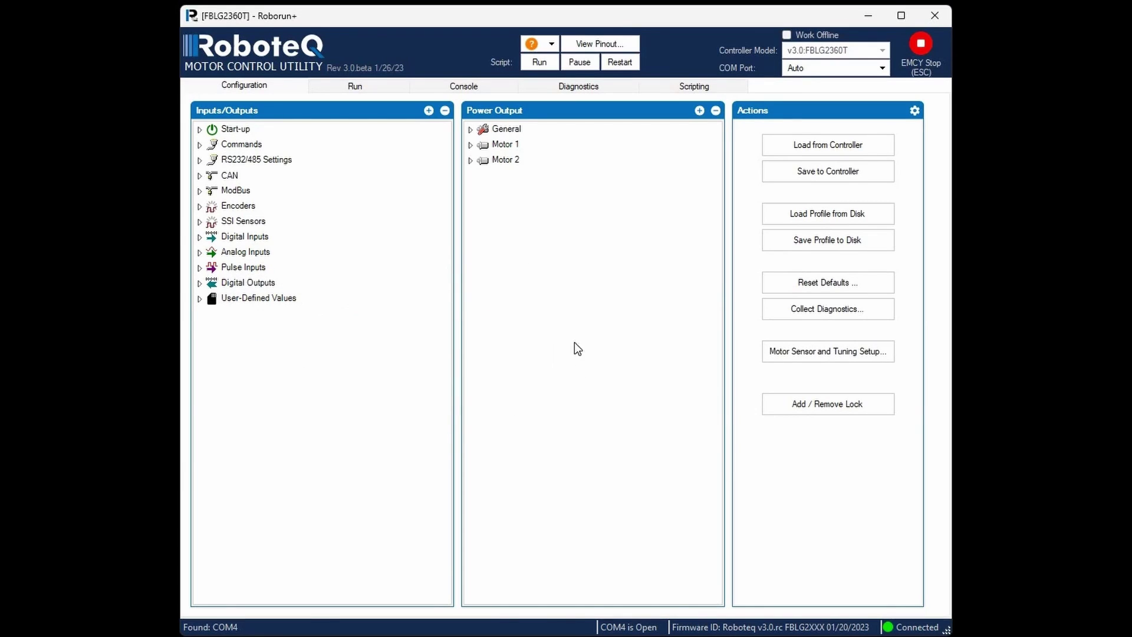
left_click(471, 145)
Step: Expand Motor 1's Motor Configuration, Sinusoidal Settings and FOC Parameters, and list the closed-loop feedback sensor choices
left_click(486, 161)
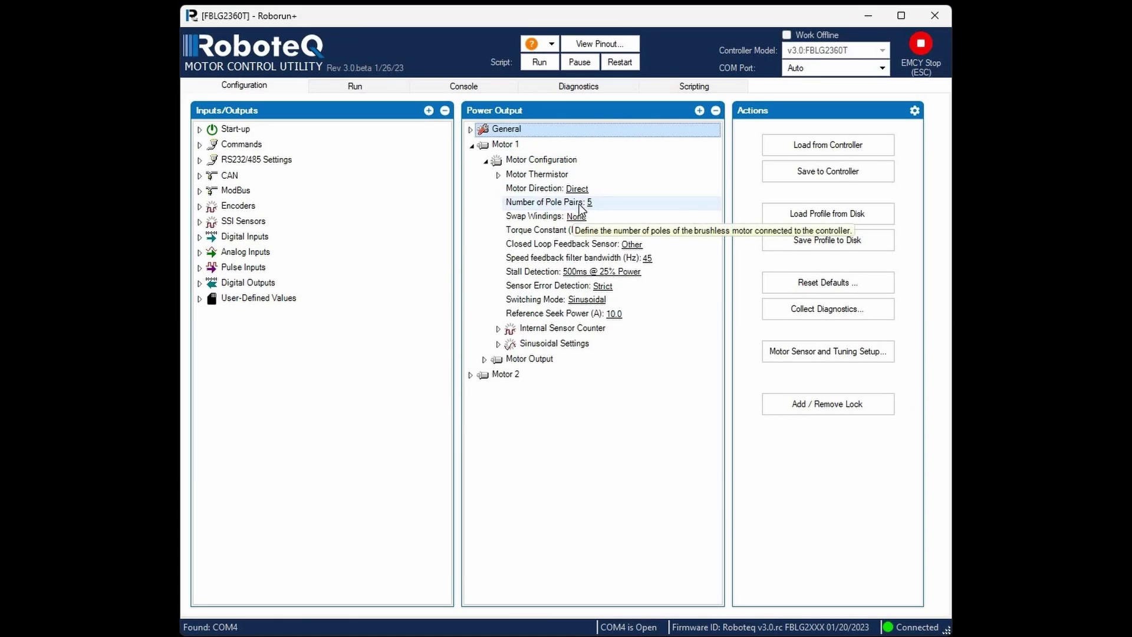
left_click(499, 344)
left_click(514, 415)
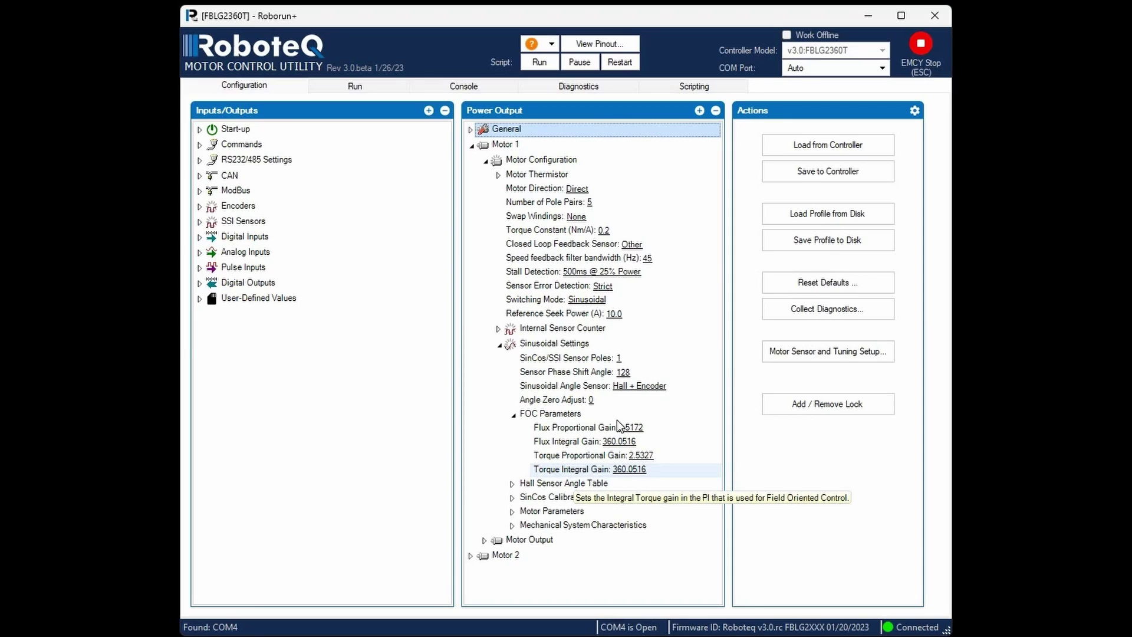
left_click(644, 246)
left_click(681, 248)
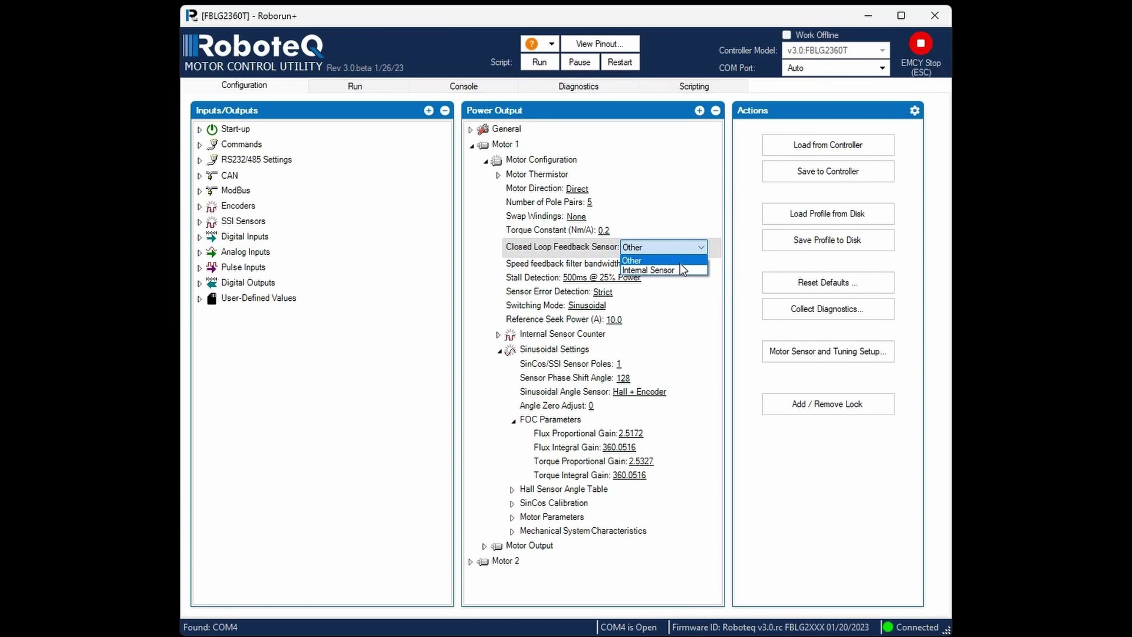
Step: Keep the closed-loop feedback sensor as Other and set Encoder 1 to Feedback for motor 1
key("Escape")
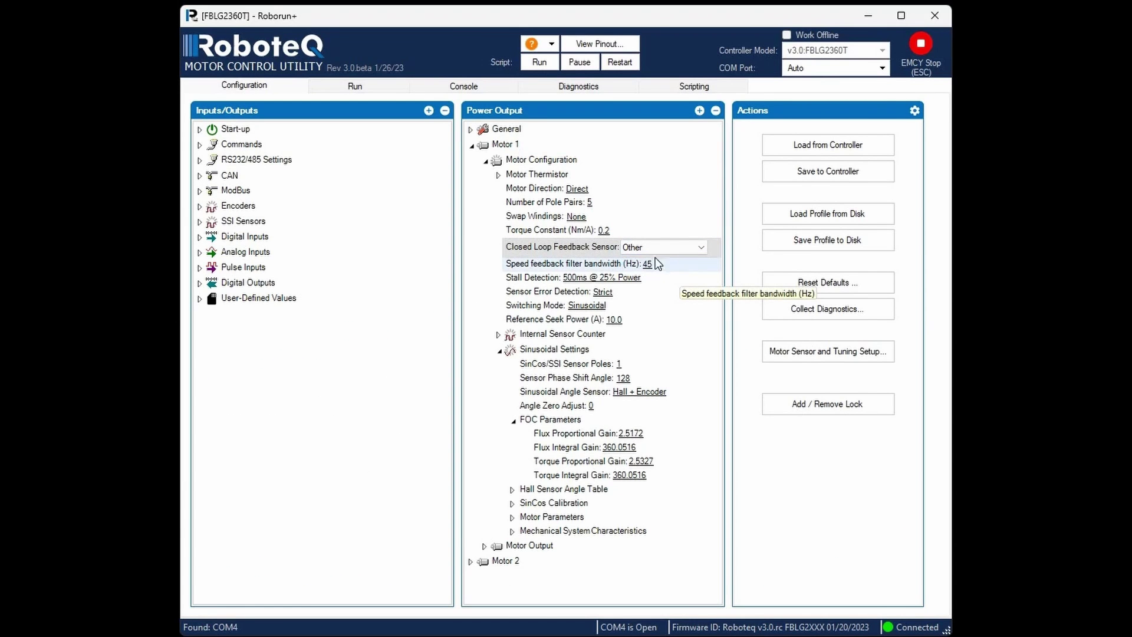
left_click(200, 208)
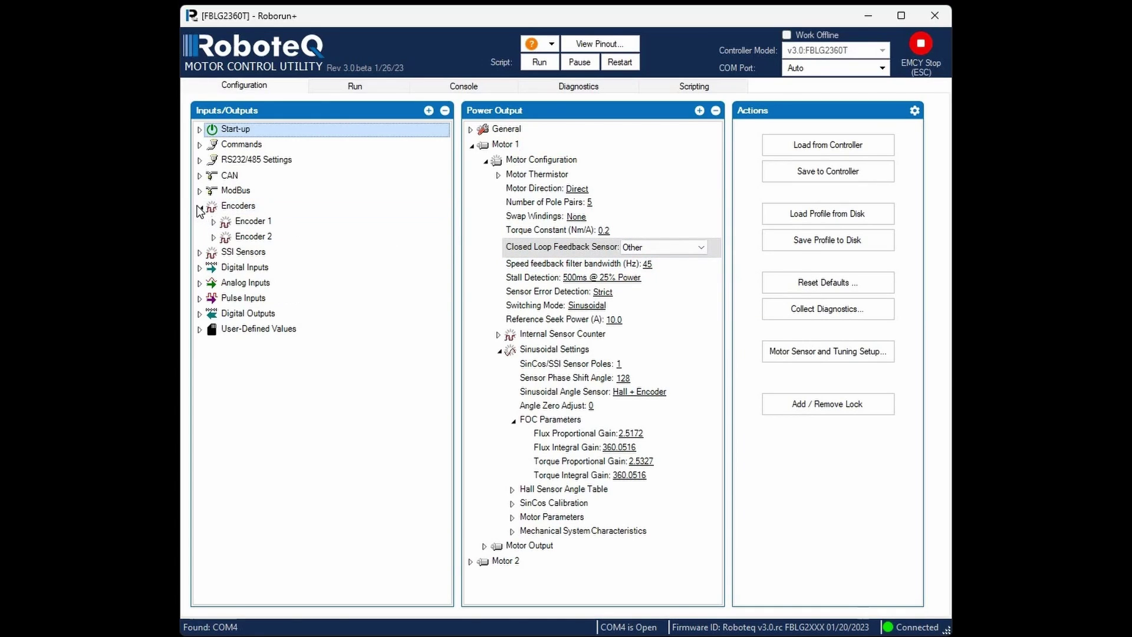
left_click(214, 223)
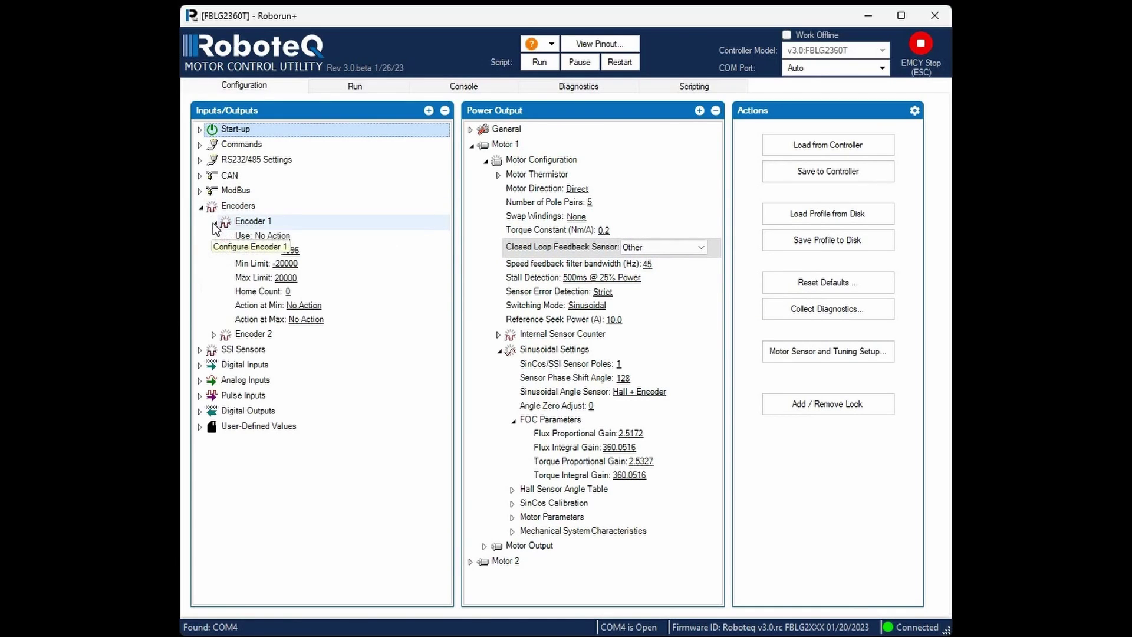
left_click(262, 236)
left_click(297, 239)
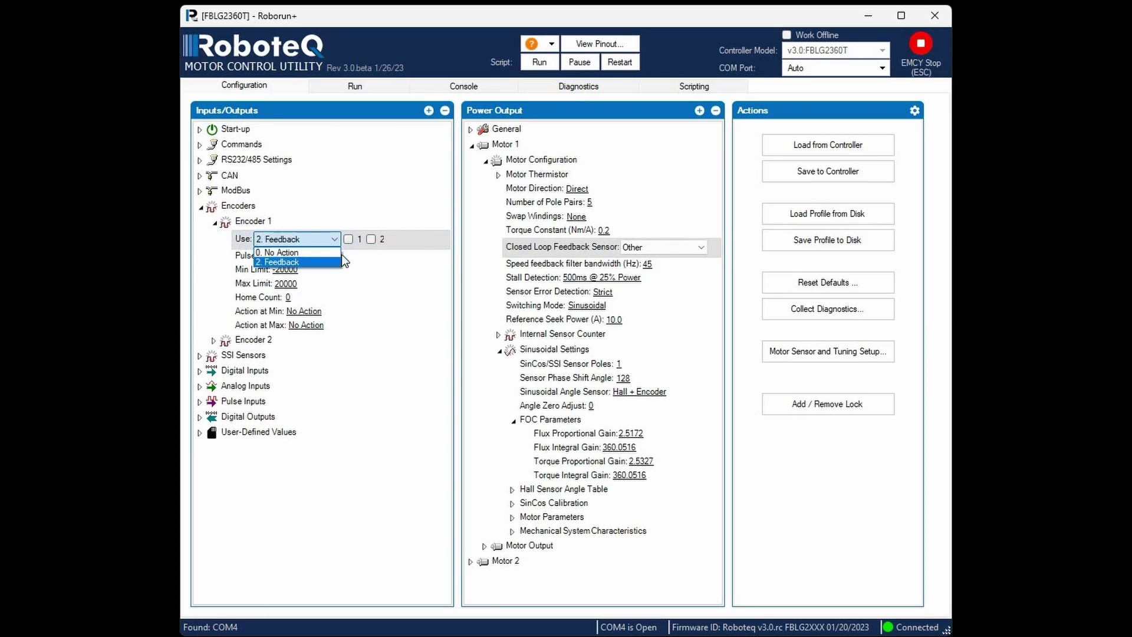
left_click(296, 262)
left_click(355, 240)
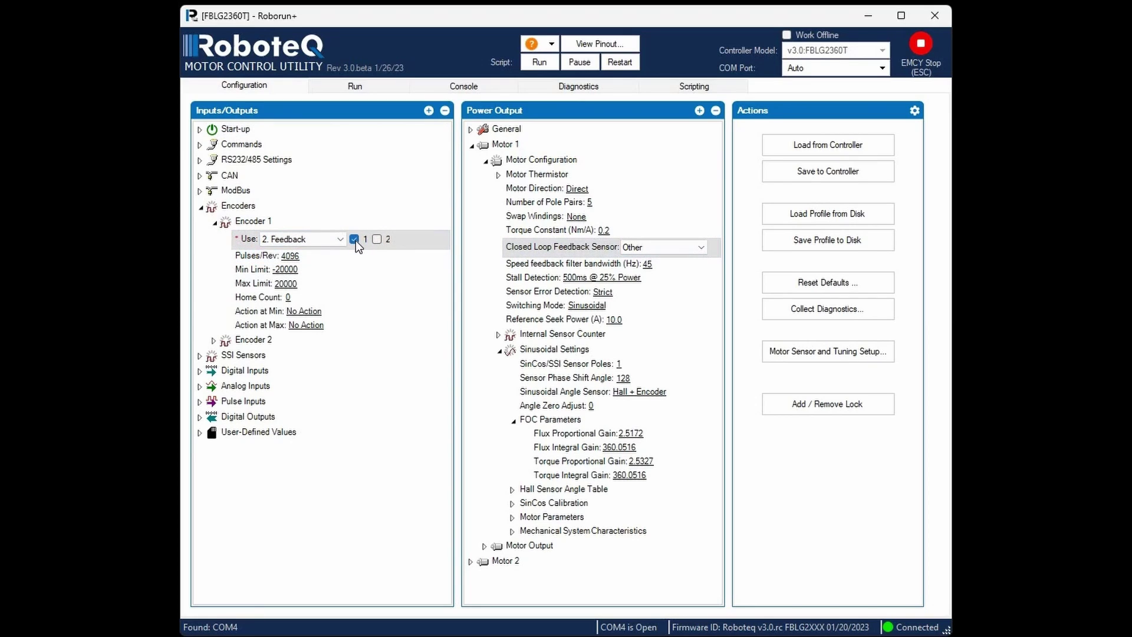
Step: Set SSI Sensor 1 to Feedback with motor channel 1 checked
left_click(200, 357)
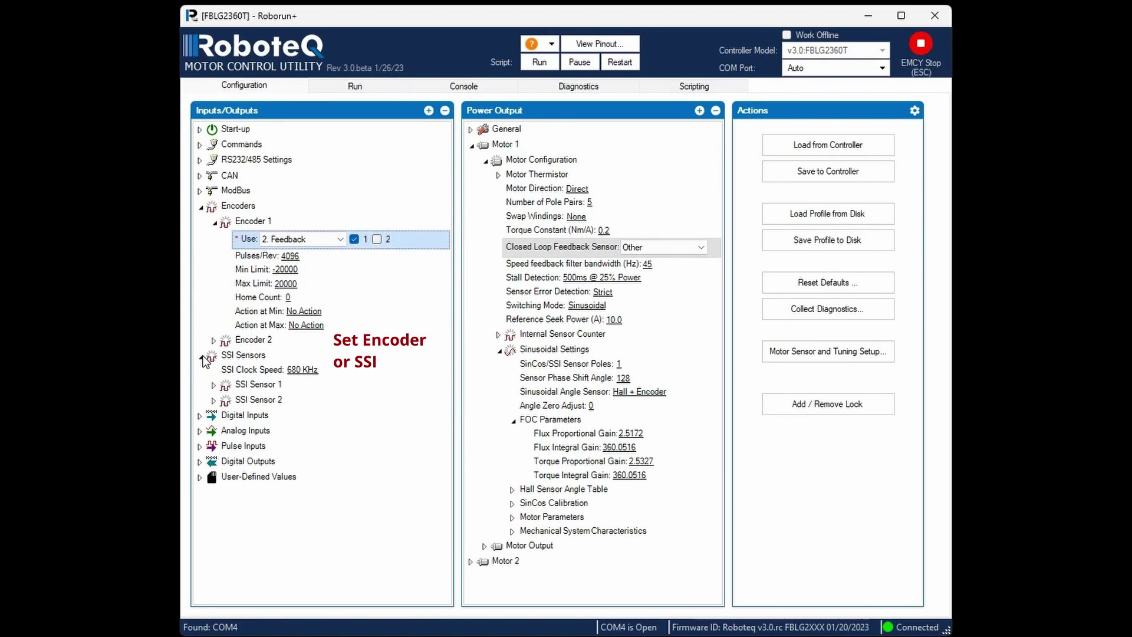
left_click(213, 384)
left_click(282, 397)
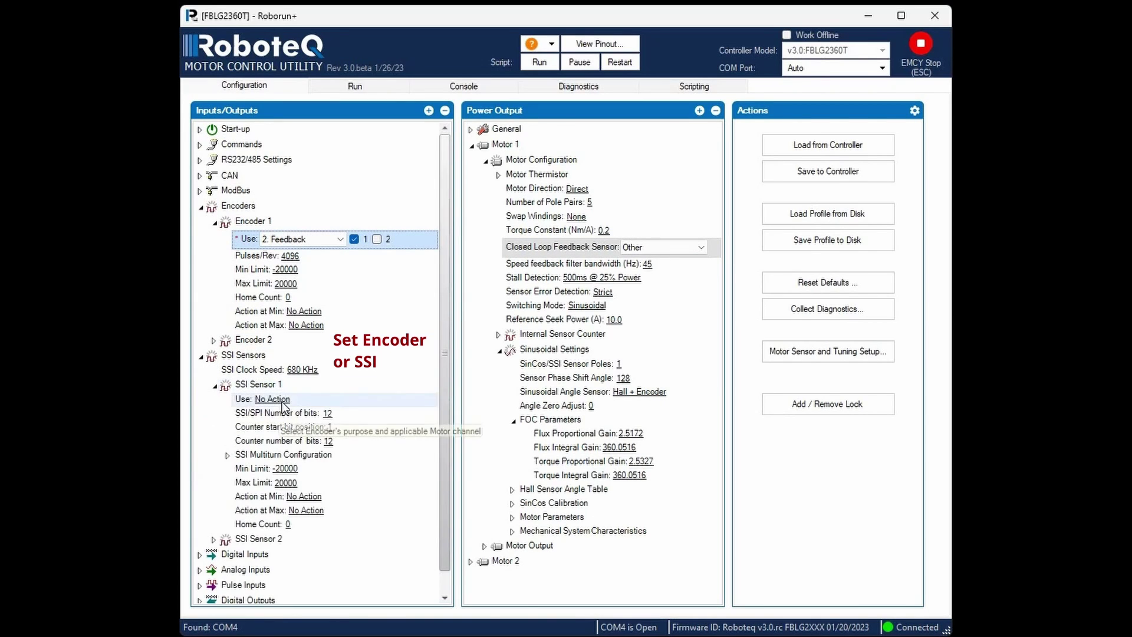
left_click(282, 401)
left_click(298, 426)
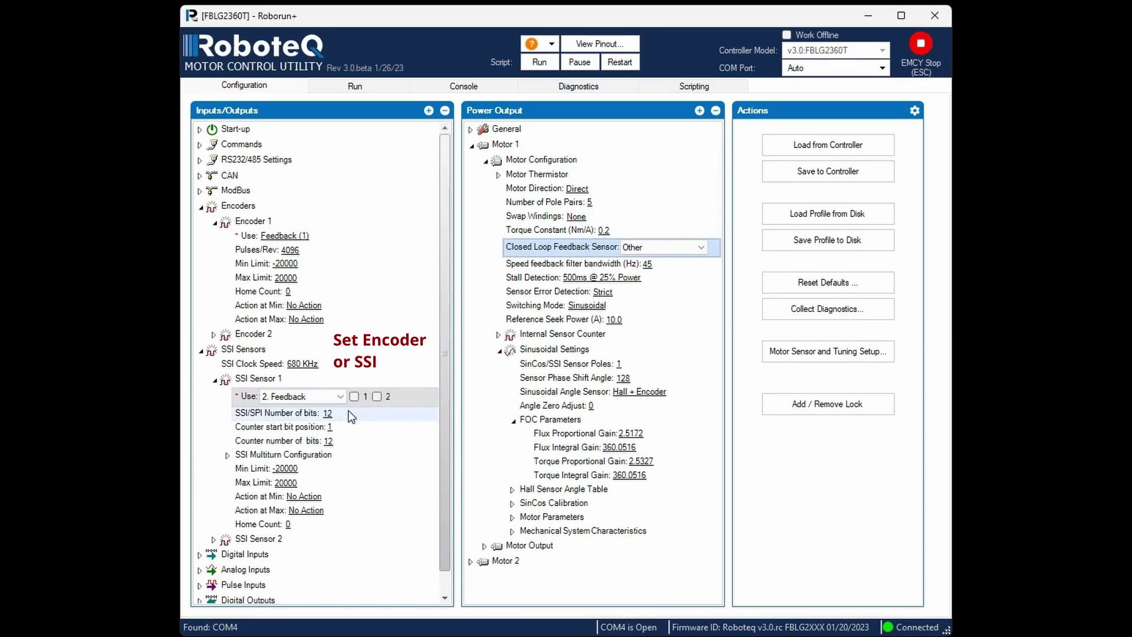
left_click(355, 397)
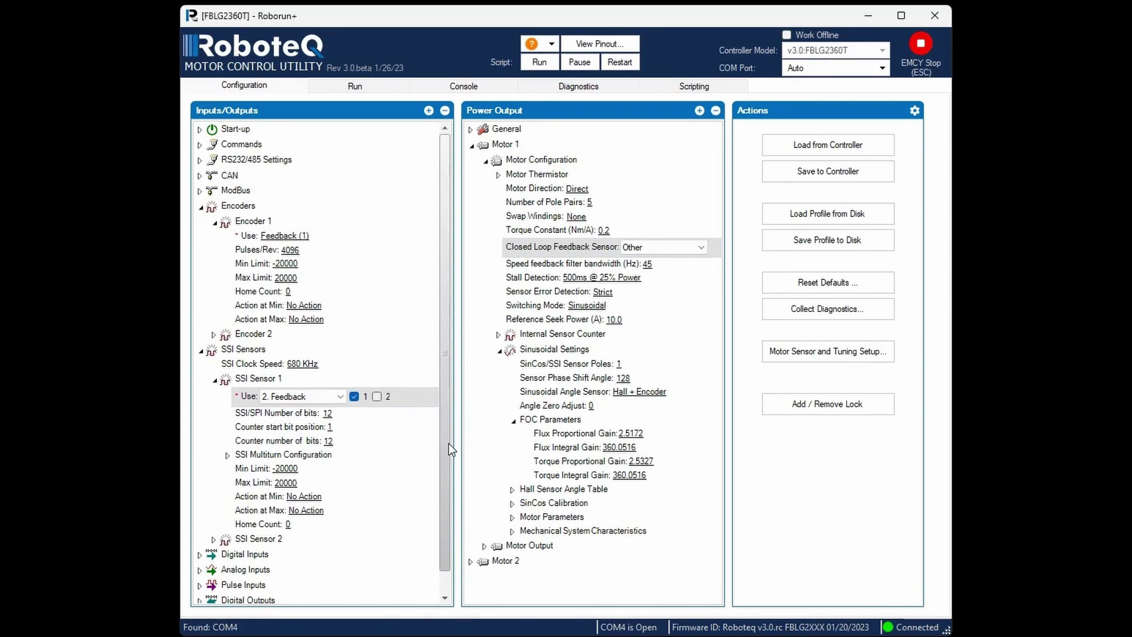
left_click(486, 546)
Step: Set Motor 1's Max Speed to 1500 RPM under Speed & Acceleration
scroll(713, 519, "down", 1)
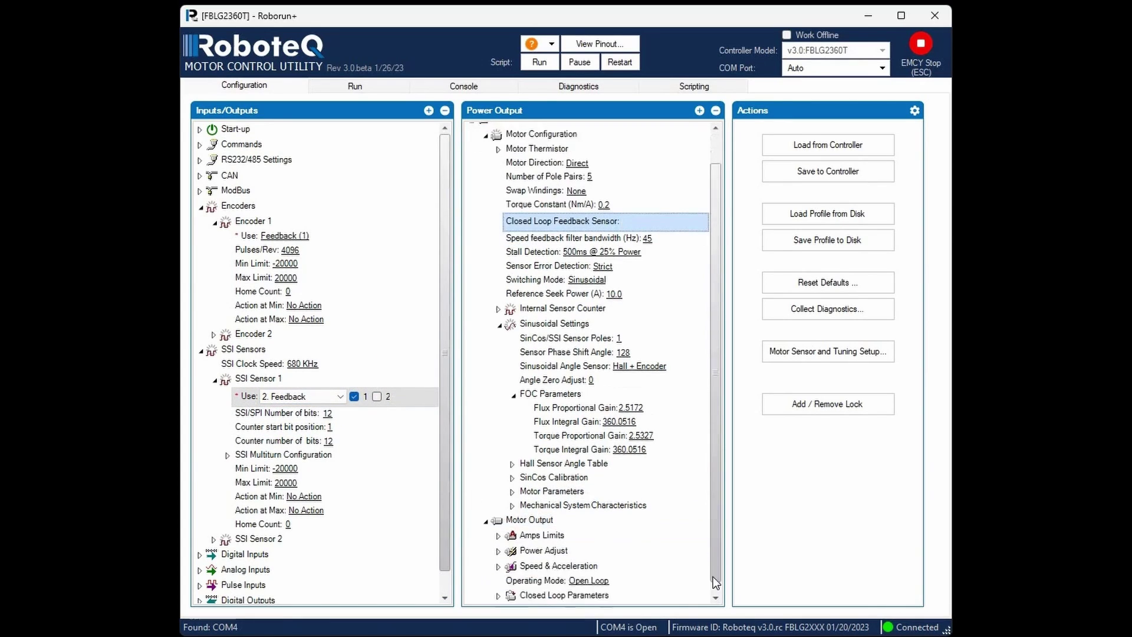
left_click(498, 550)
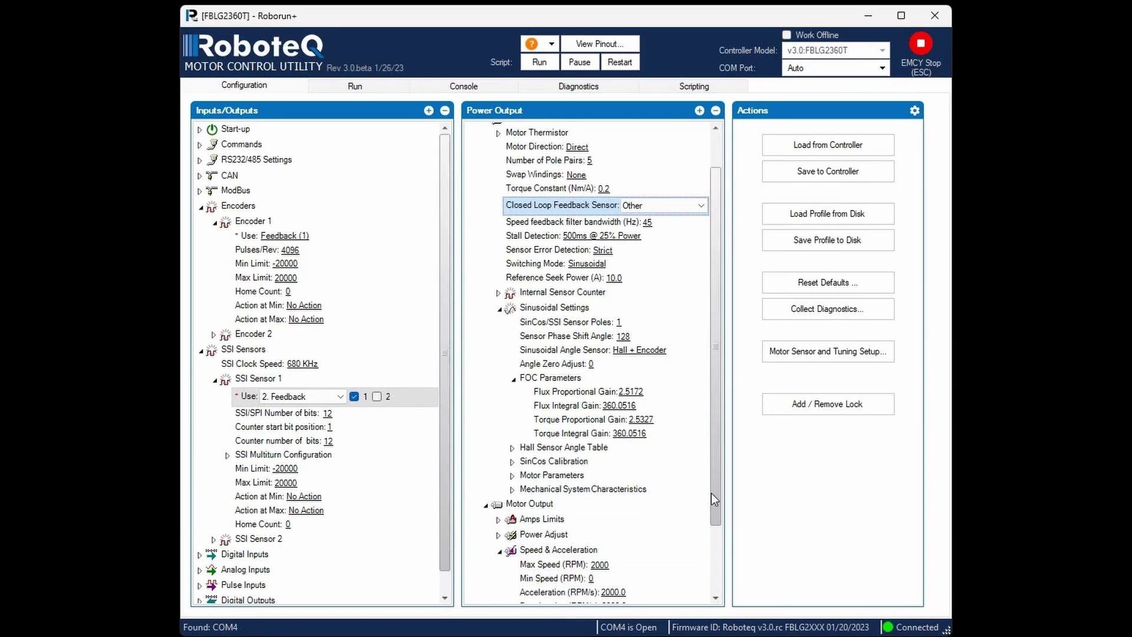
scroll(714, 519, "down", 1)
scroll(718, 571, "down", 1)
left_click(600, 483)
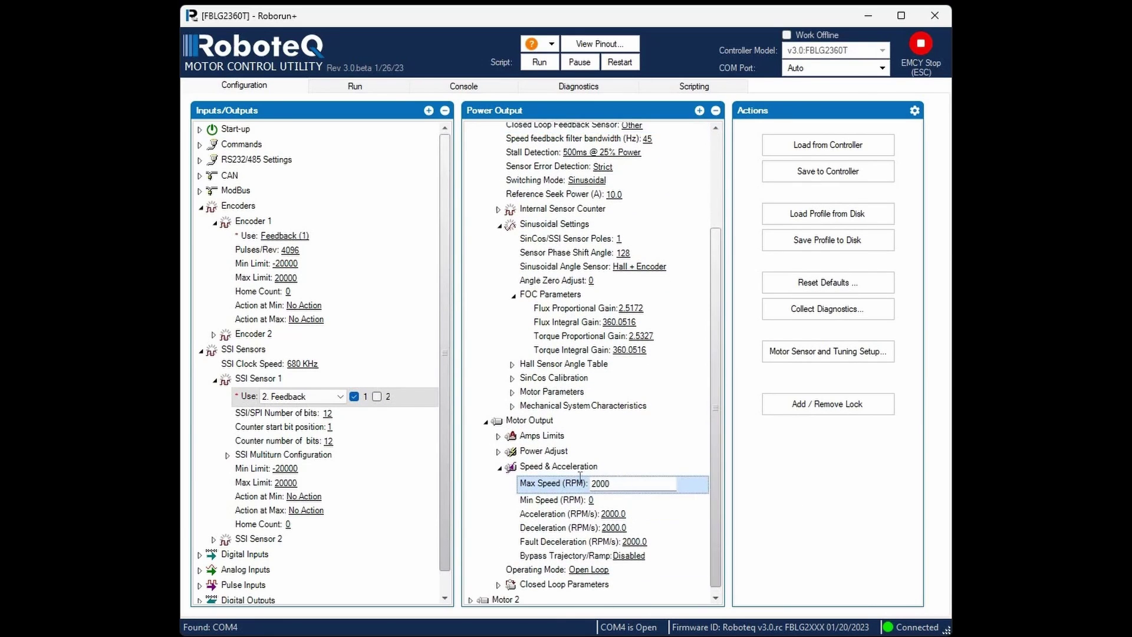
type("1500")
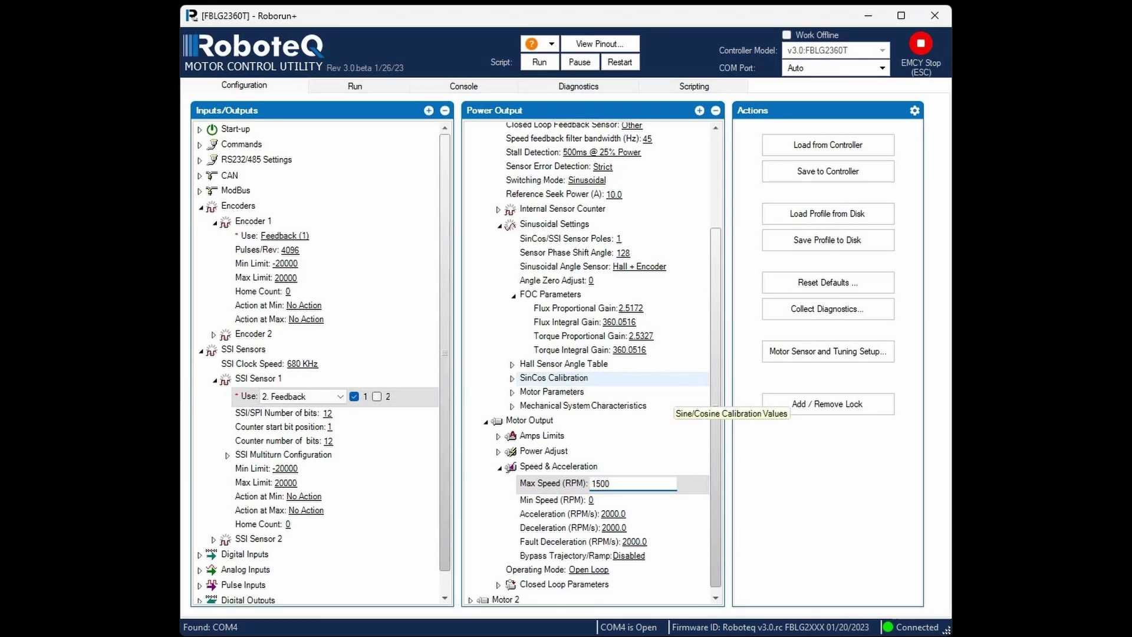
left_click(642, 500)
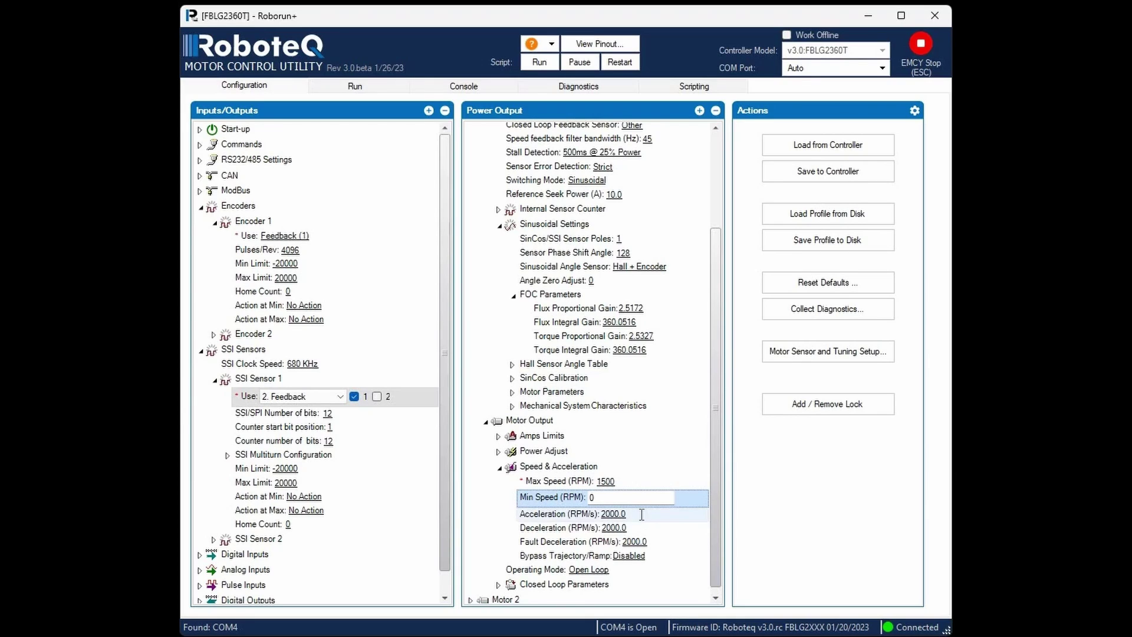
Step: Set both Acceleration and Deceleration to 1500 RPM/s
left_click(641, 512)
double_click(613, 511)
type("1500")
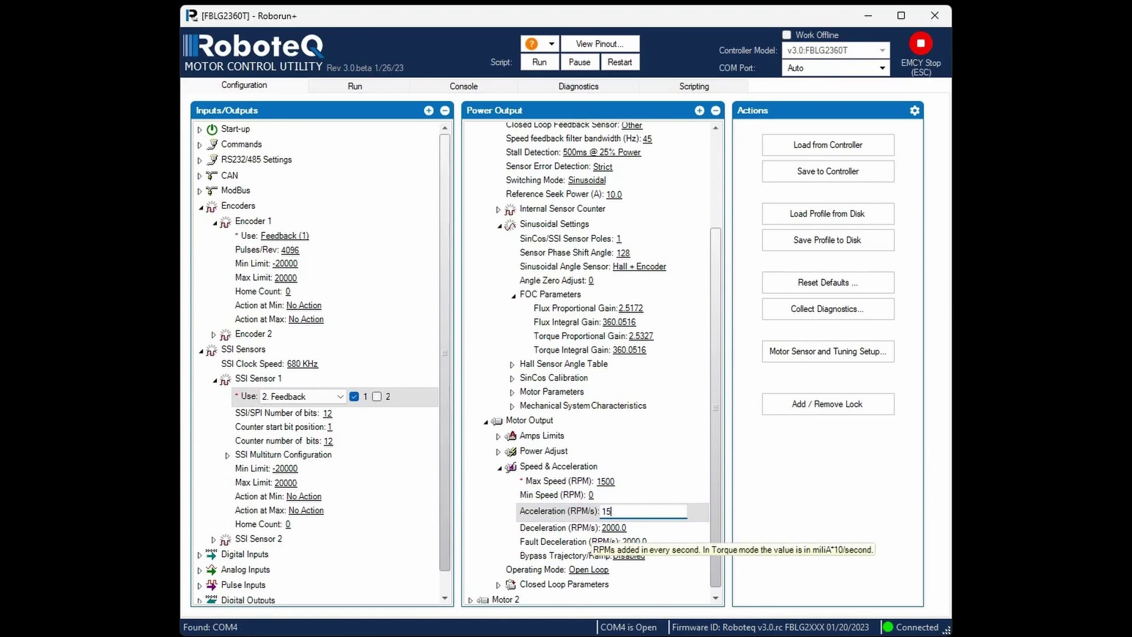
left_click(593, 526)
double_click(593, 525)
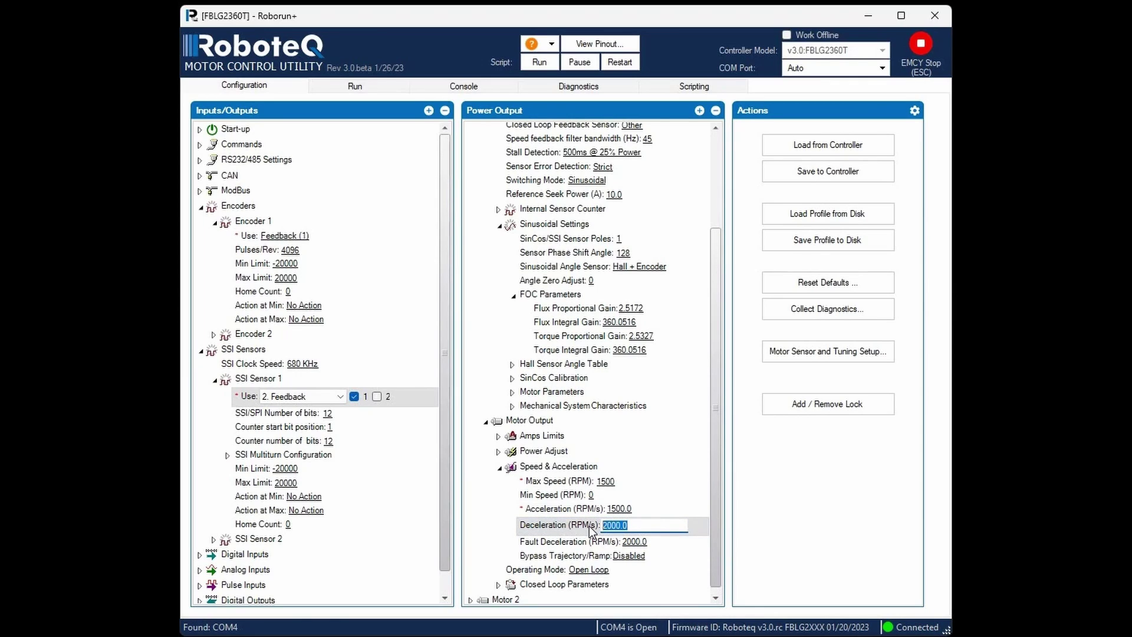
type("1500")
Step: Switch Motor 1 to Closed Loop Speed operating mode and set Loop Error Detection to Disabled
left_click(615, 569)
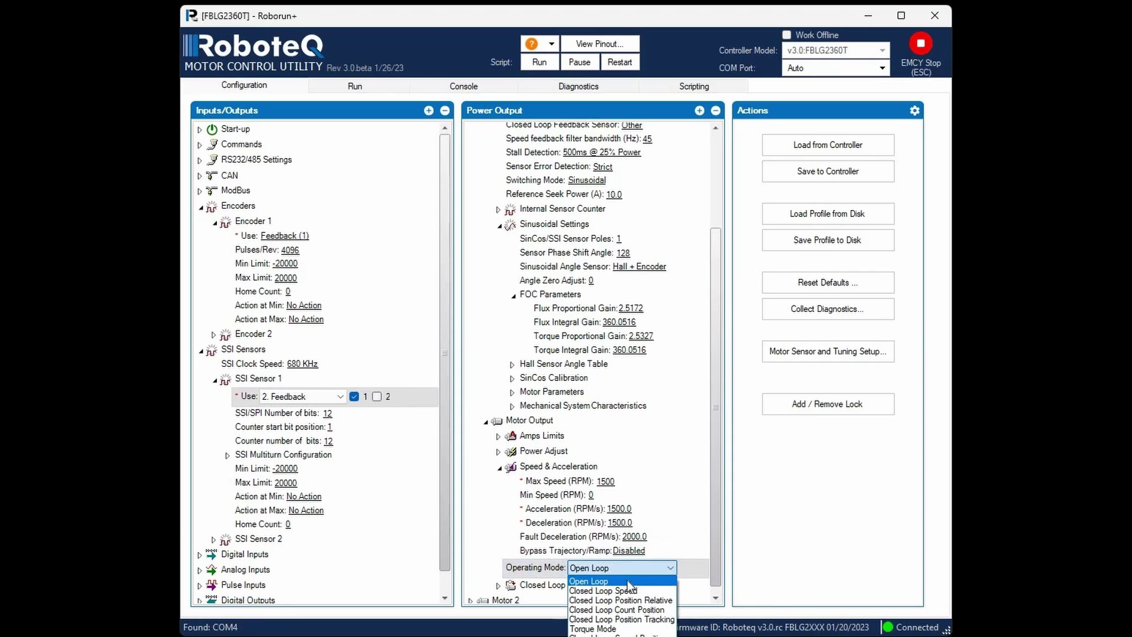
left_click(646, 592)
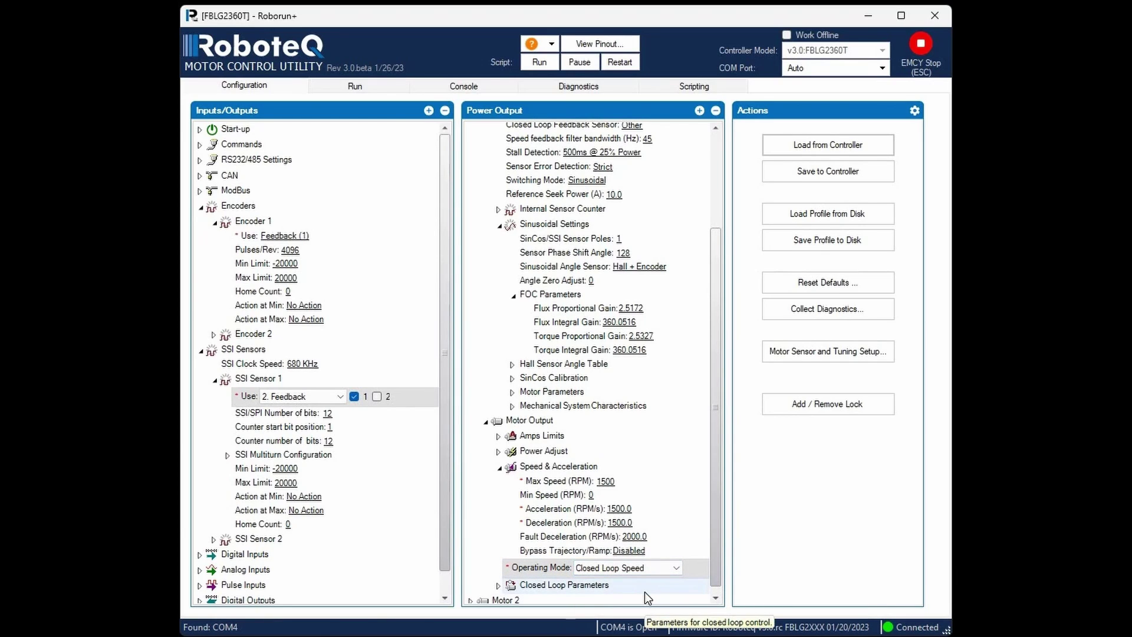
left_click(498, 585)
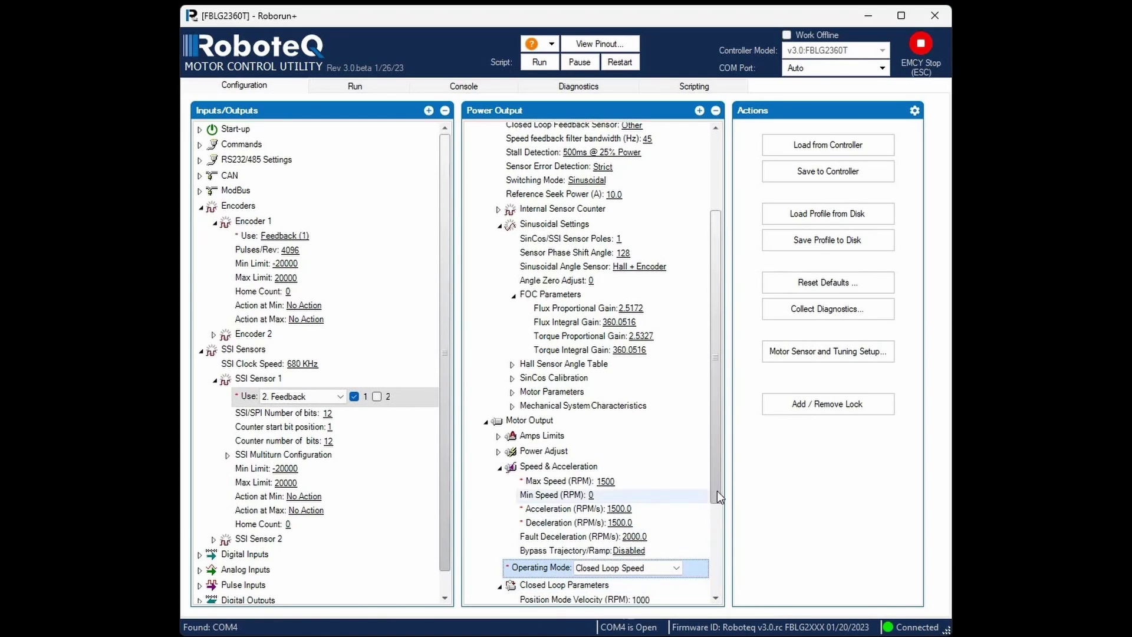
left_click_drag(717, 490, 716, 600)
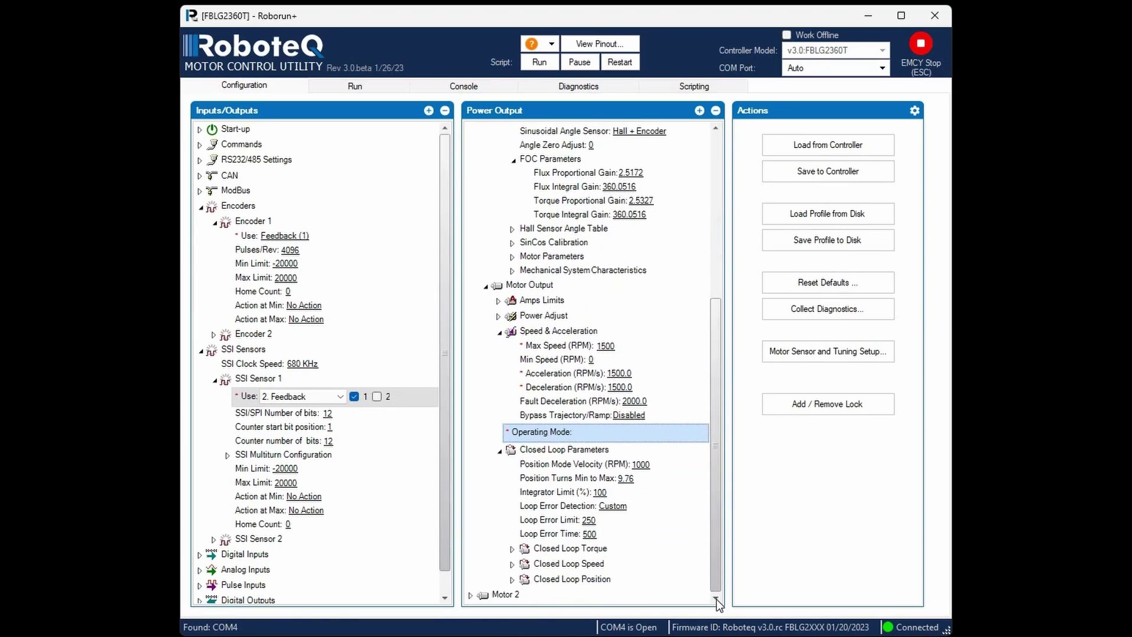
left_click(639, 506)
left_click(642, 512)
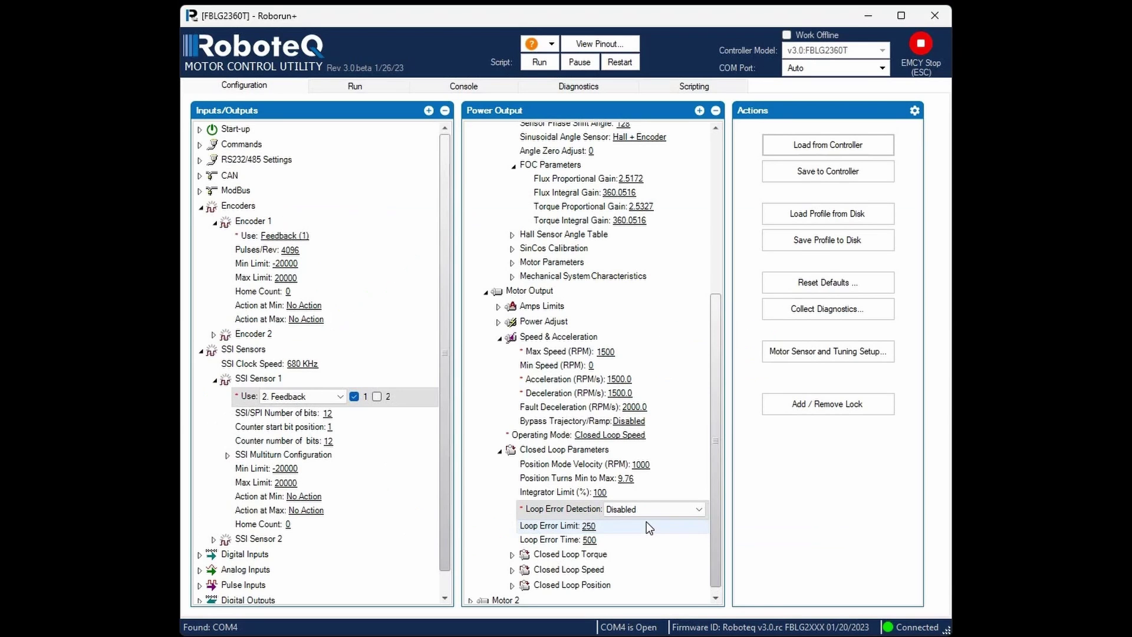
Step: Set Speed Proportional and Integral Gains to 0.01, save to the controller, and raise the speed command
left_click(513, 570)
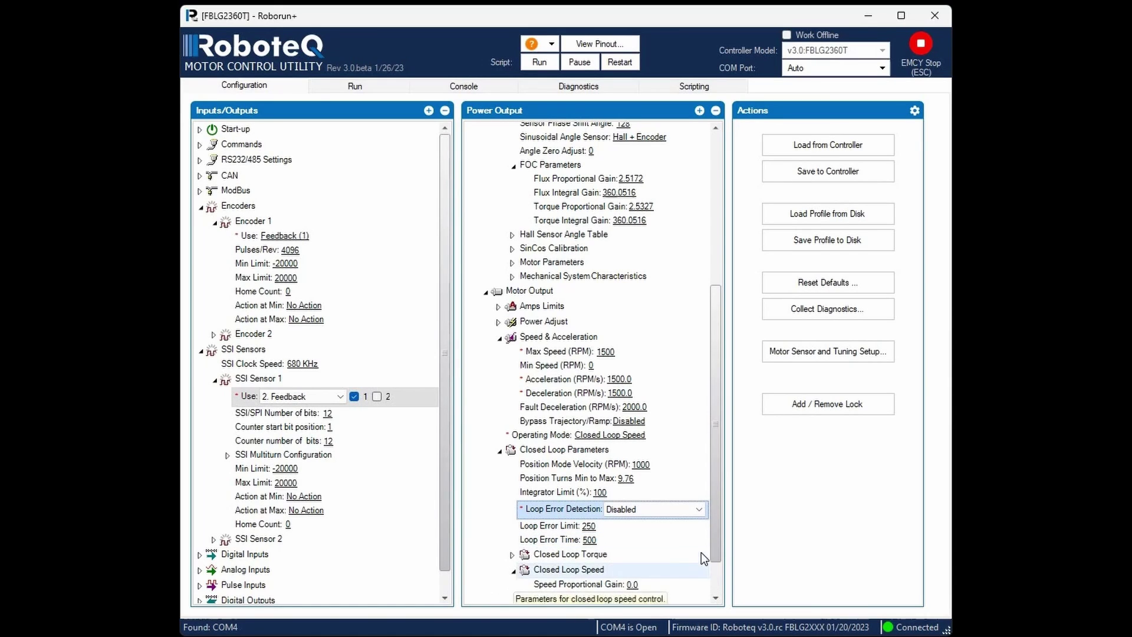
scroll(720, 544, "down", 1)
left_click(653, 540)
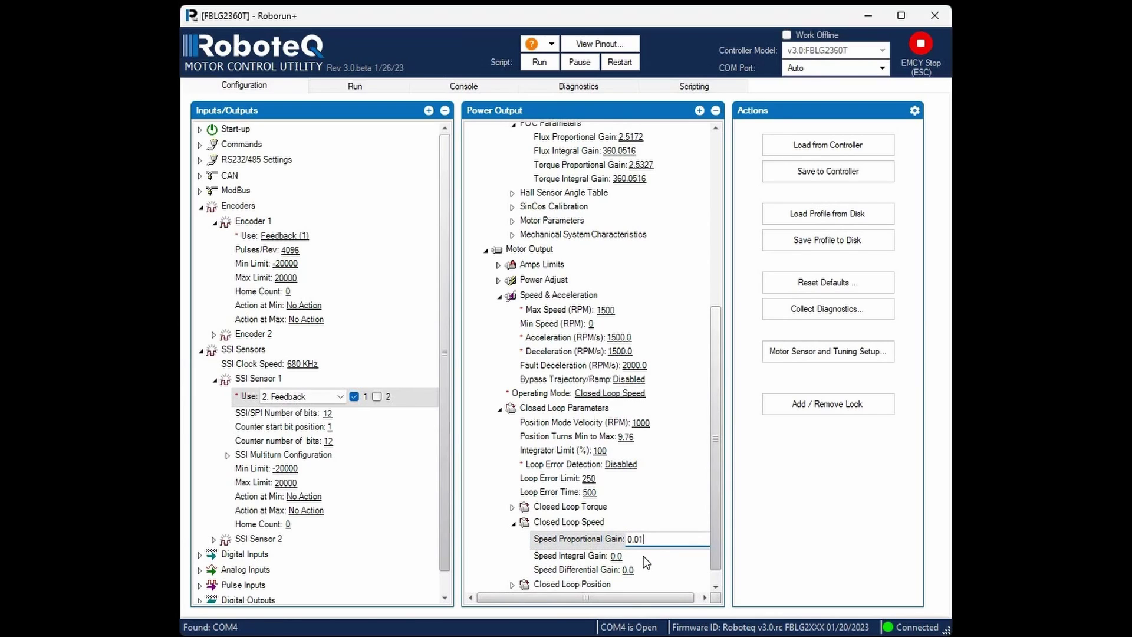
left_click(643, 557)
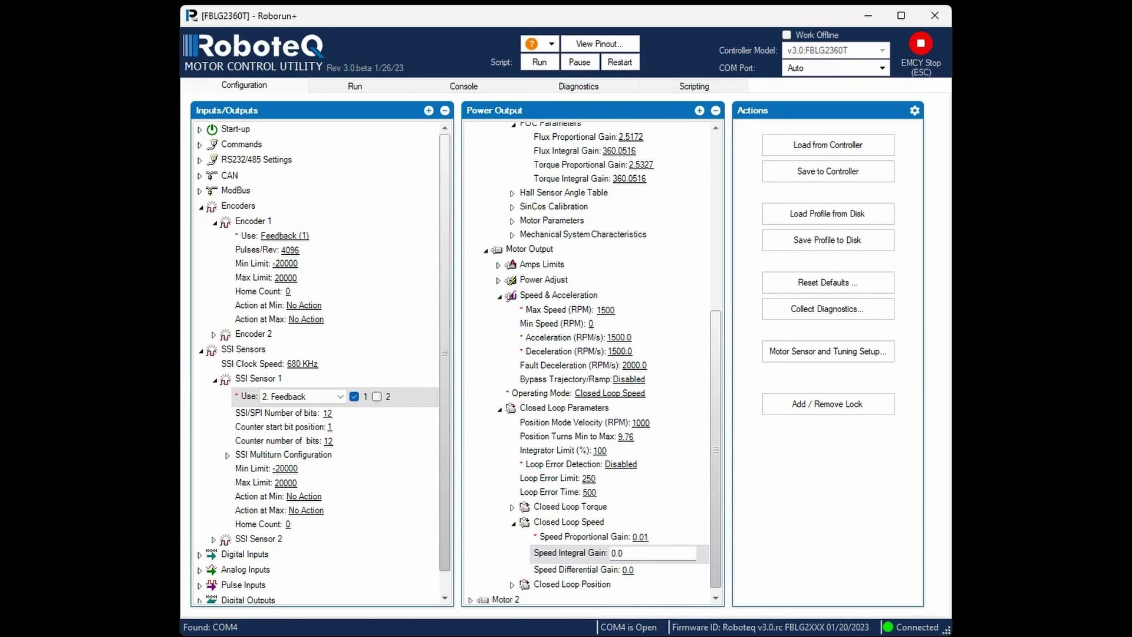
type("1")
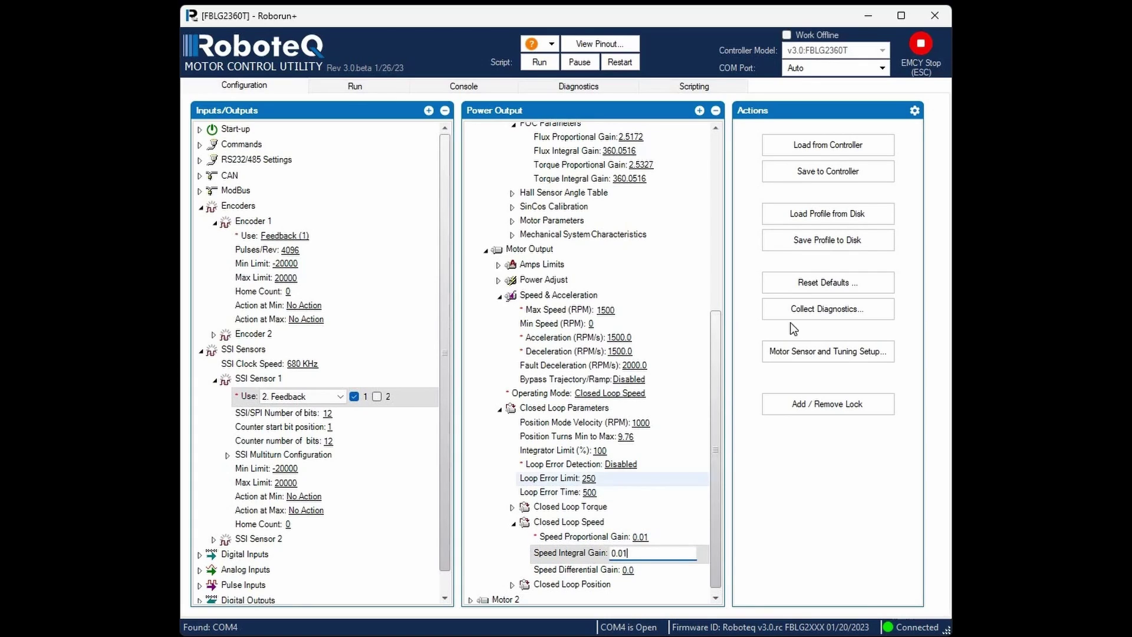
left_click(850, 177)
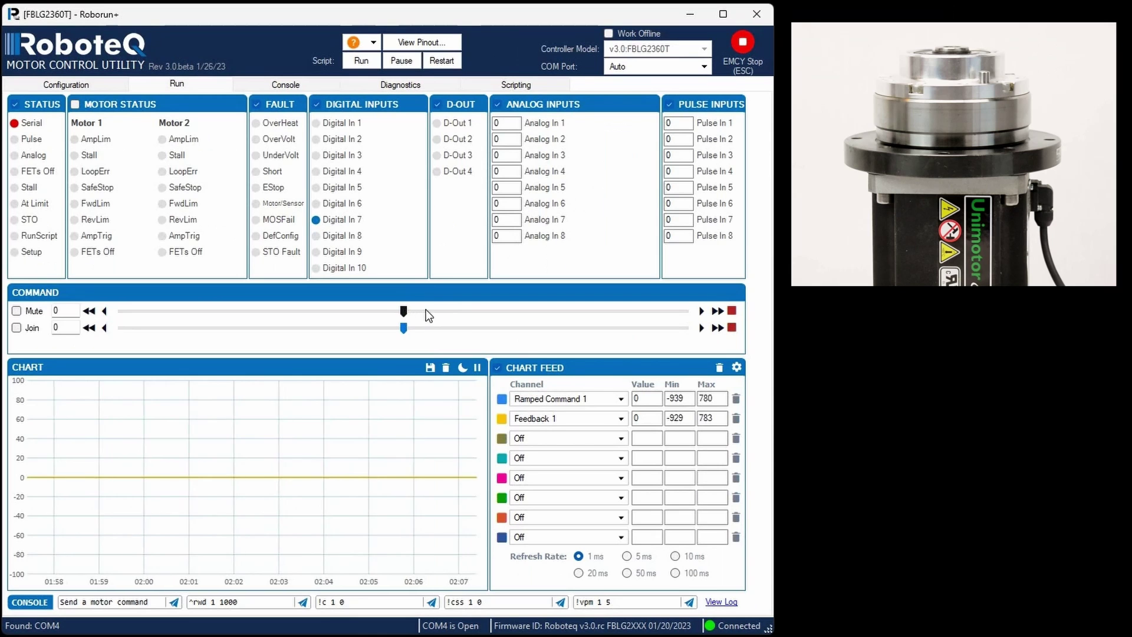
left_click_drag(424, 313, 263, 333)
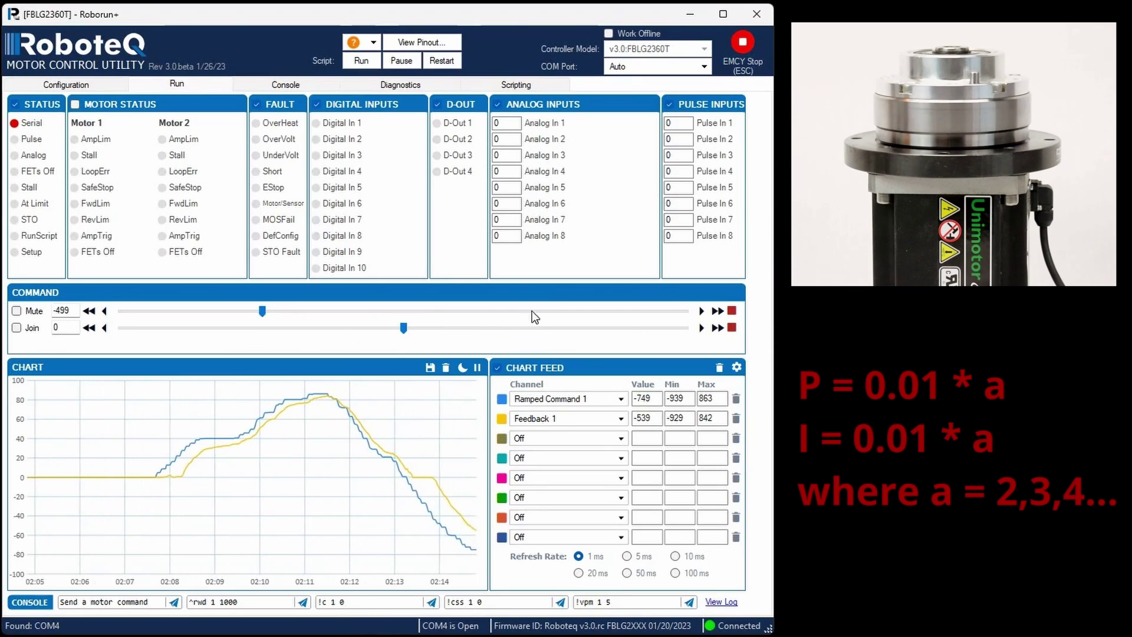
Step: Zero and re-raise the Motor 1 speed command, then trigger and release the emergency stop
left_click(732, 310)
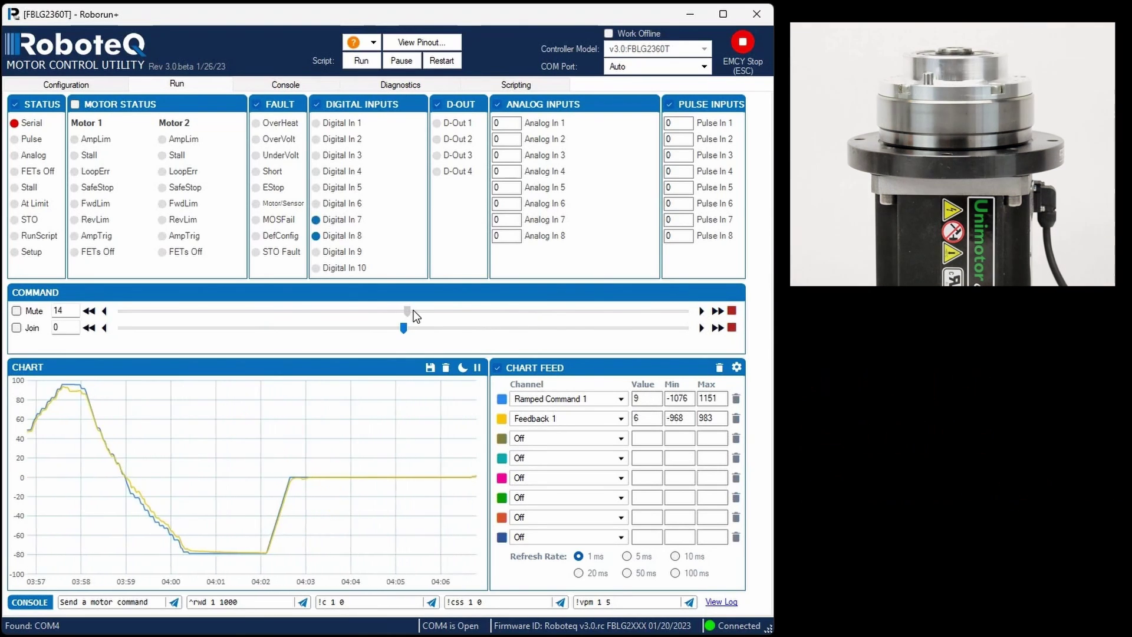
left_click_drag(412, 313, 505, 314)
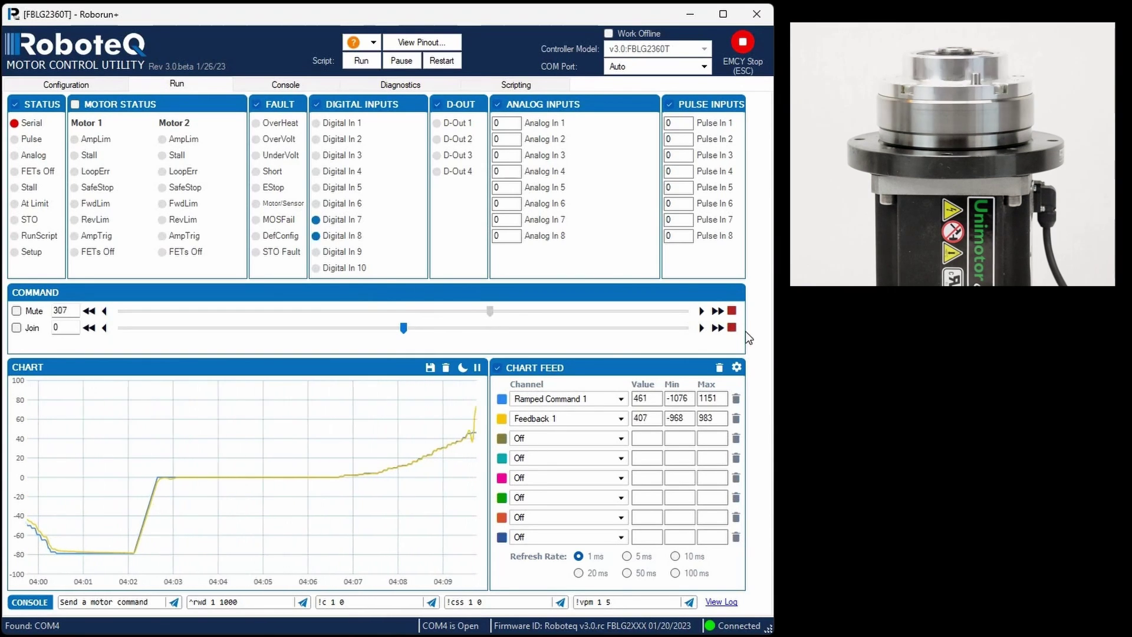
left_click(752, 50)
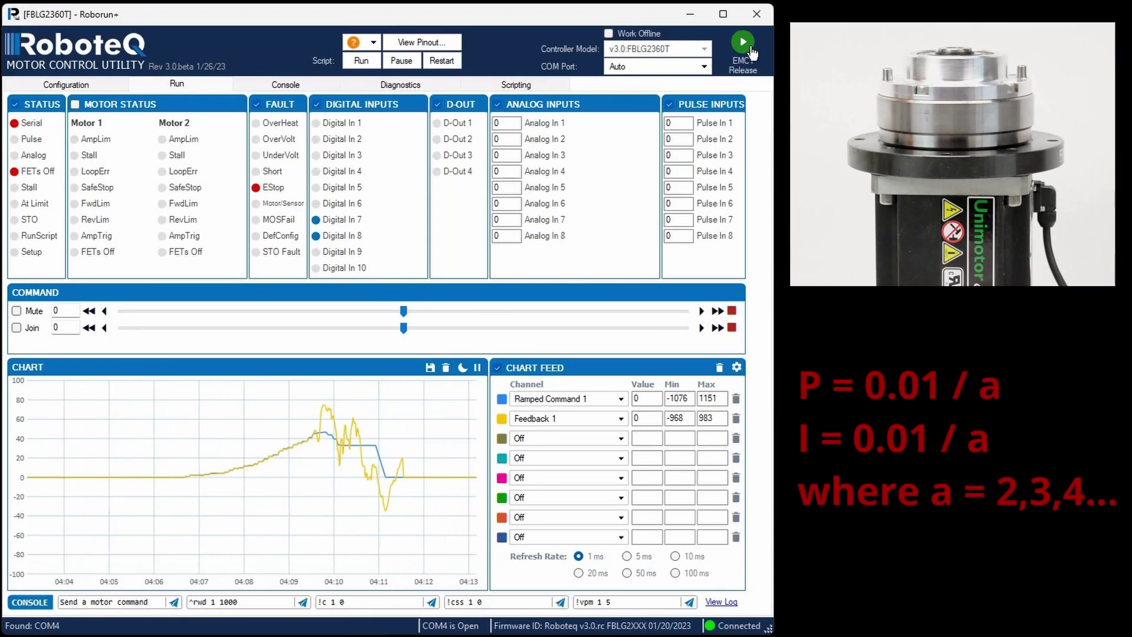
left_click(751, 47)
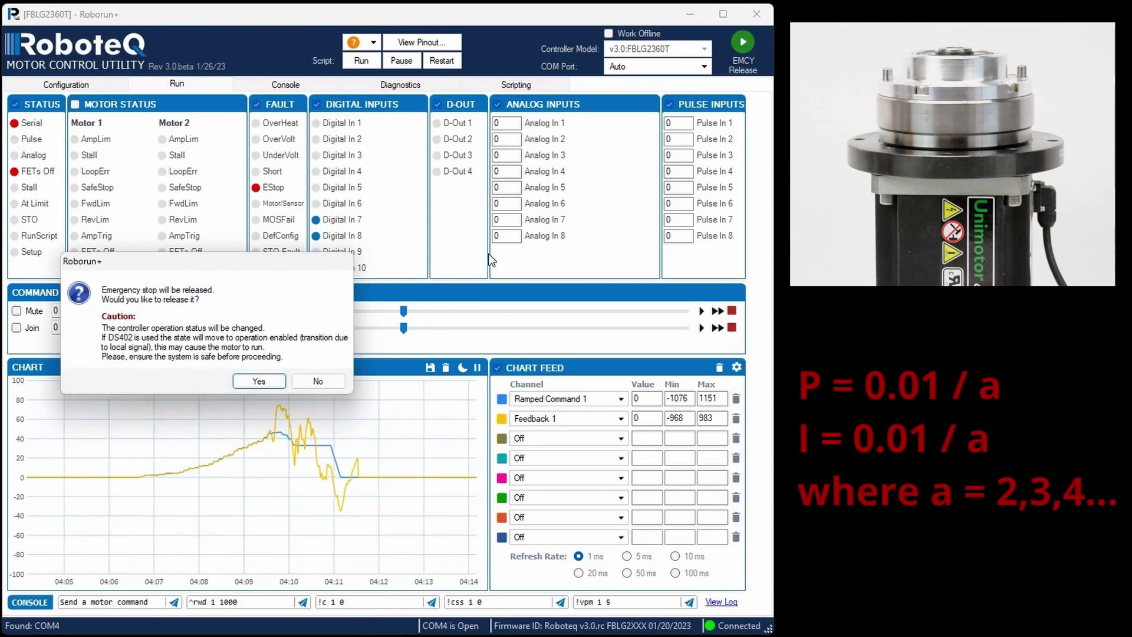
left_click(281, 381)
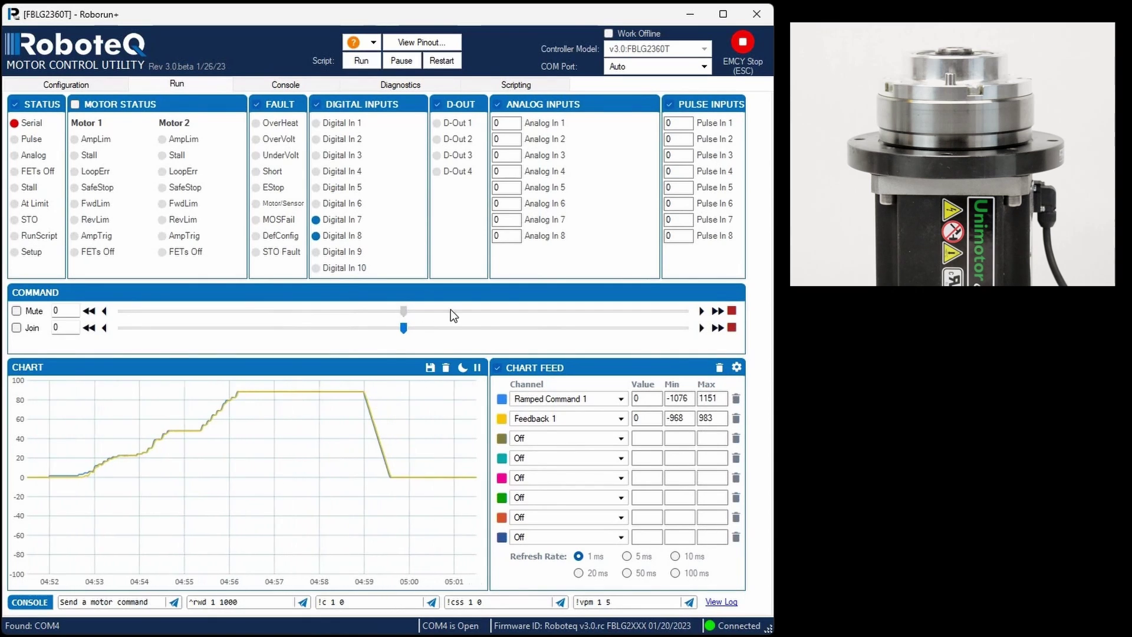
Step: Ramp the command up to 307, drive the motor in reverse, then stop it at zero
left_click_drag(451, 311, 527, 317)
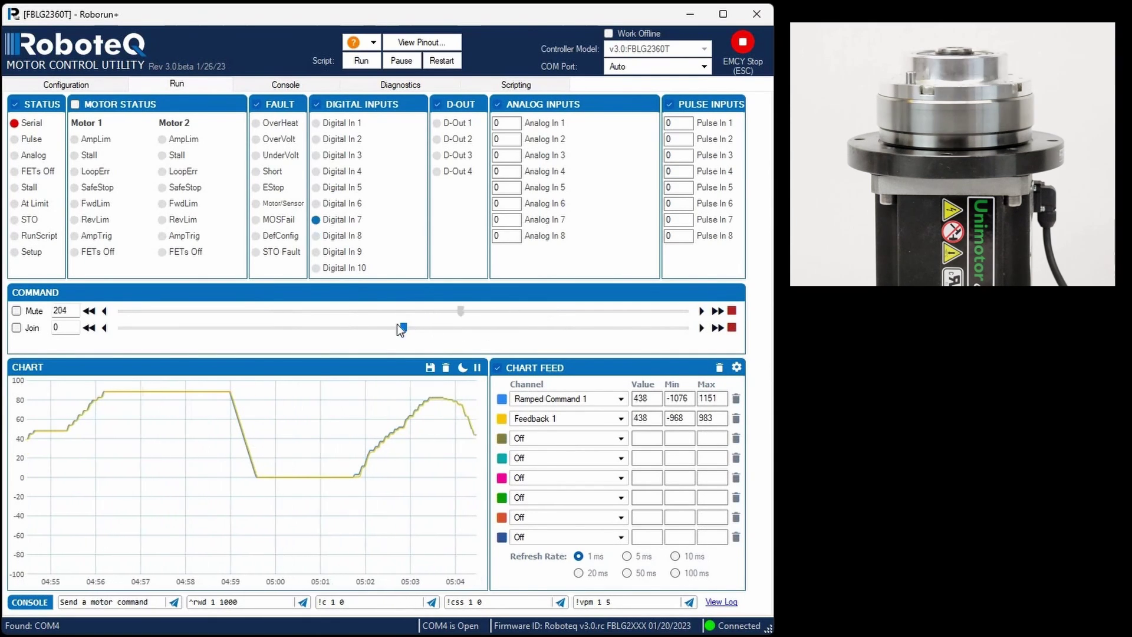
mouse_move(398, 325)
left_mouse_down()
mouse_move(247, 326)
mouse_move(403, 317)
left_mouse_up()
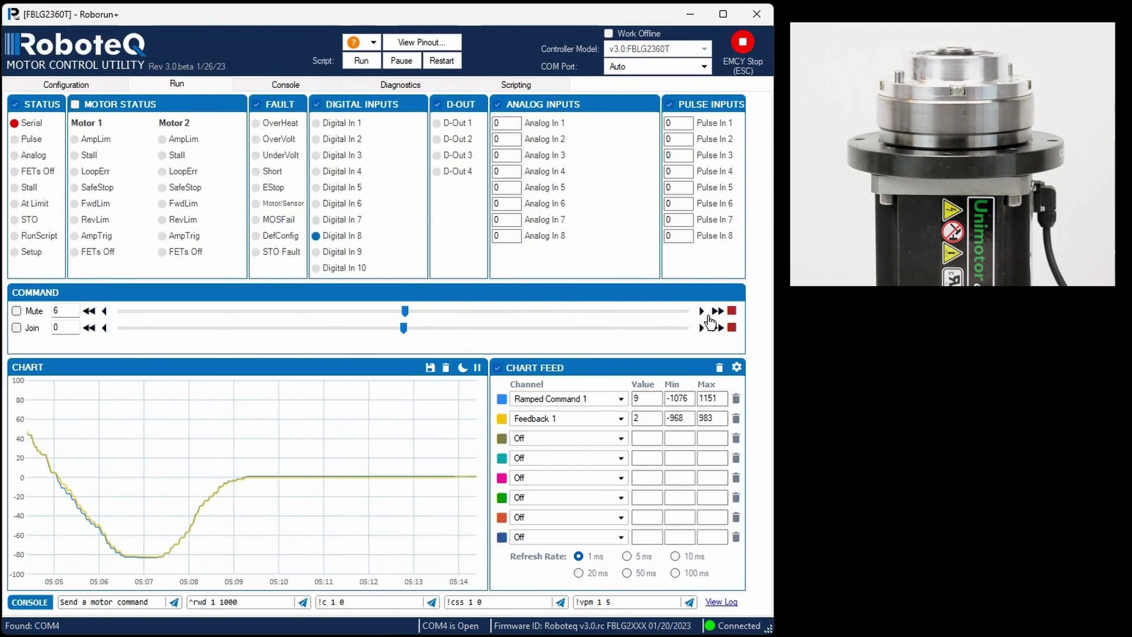
left_click(732, 311)
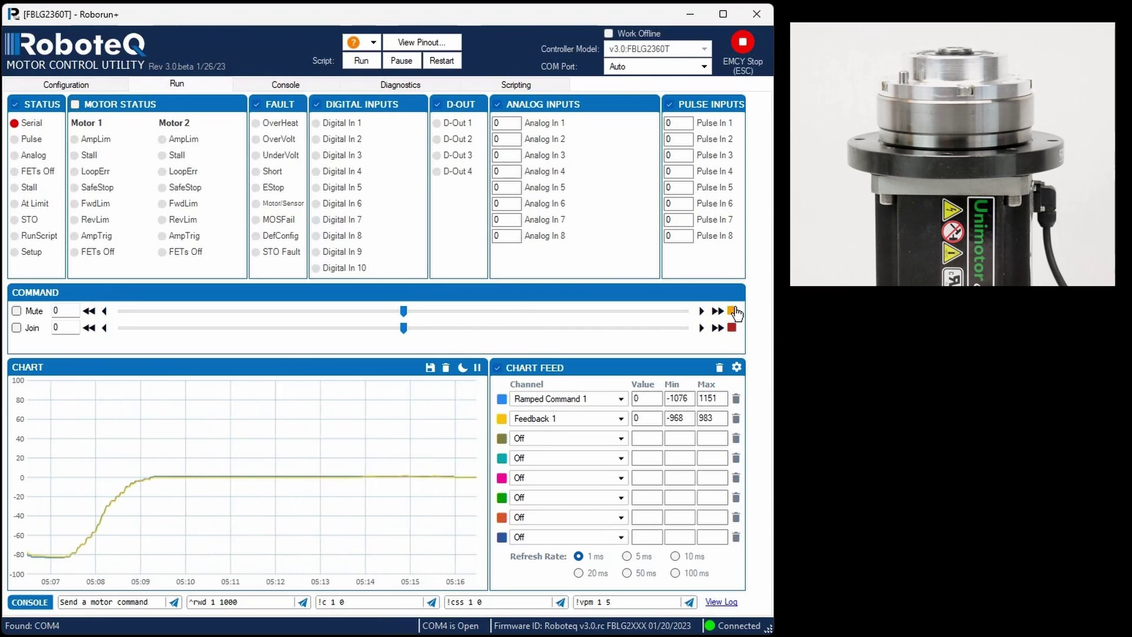